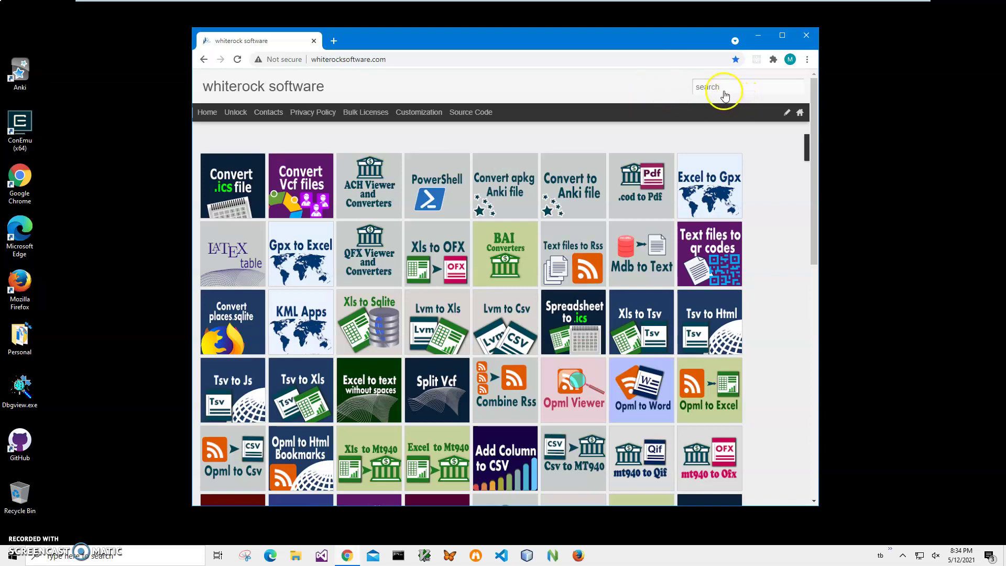
- Search the Whiterock Software site for 'ics' to list the ics-related tools
left_click(734, 86)
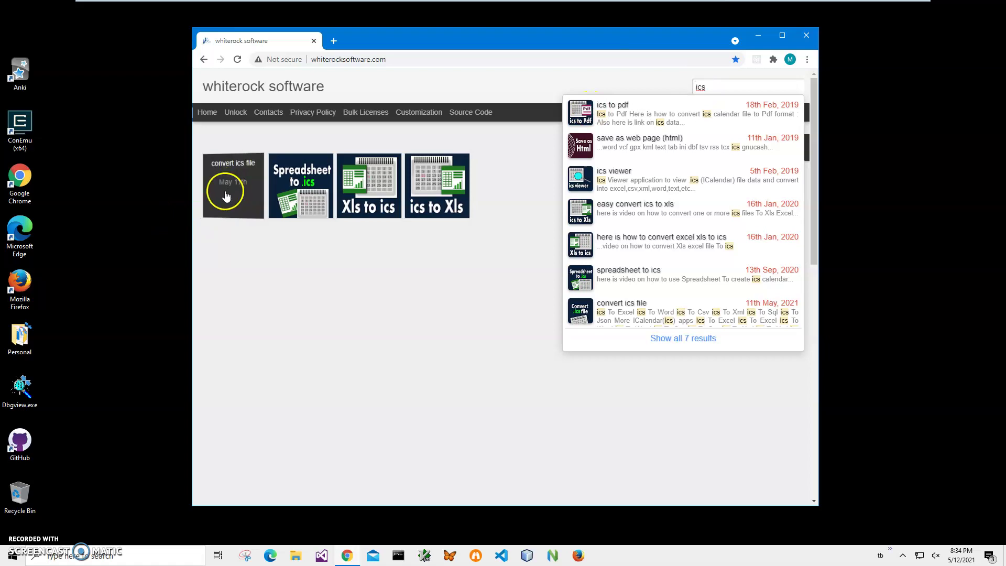
- On the convert ics file page, download icsToCsvSetup.zip (5.7 MB) from the ics To Csv section
left_click(231, 173)
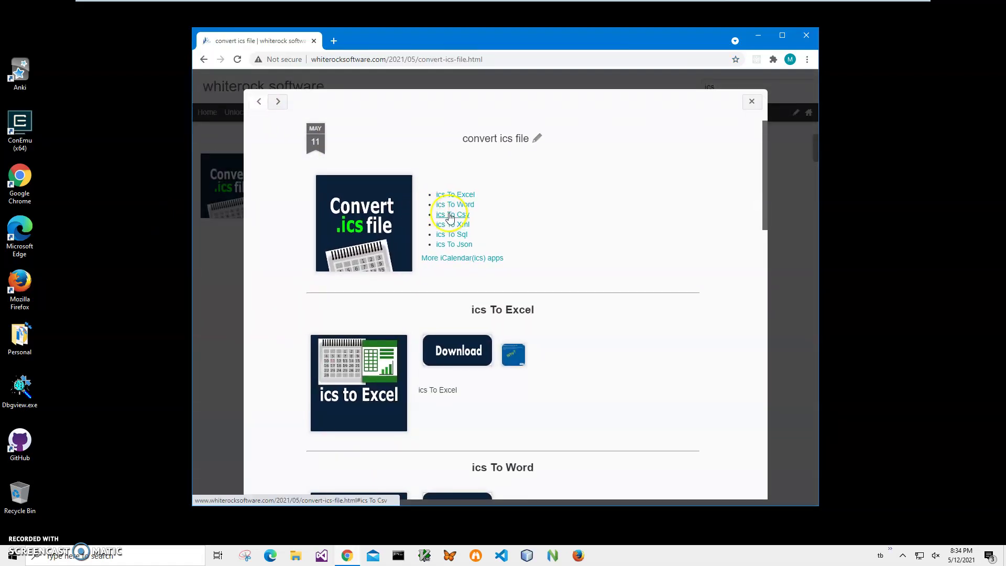
left_click(451, 214)
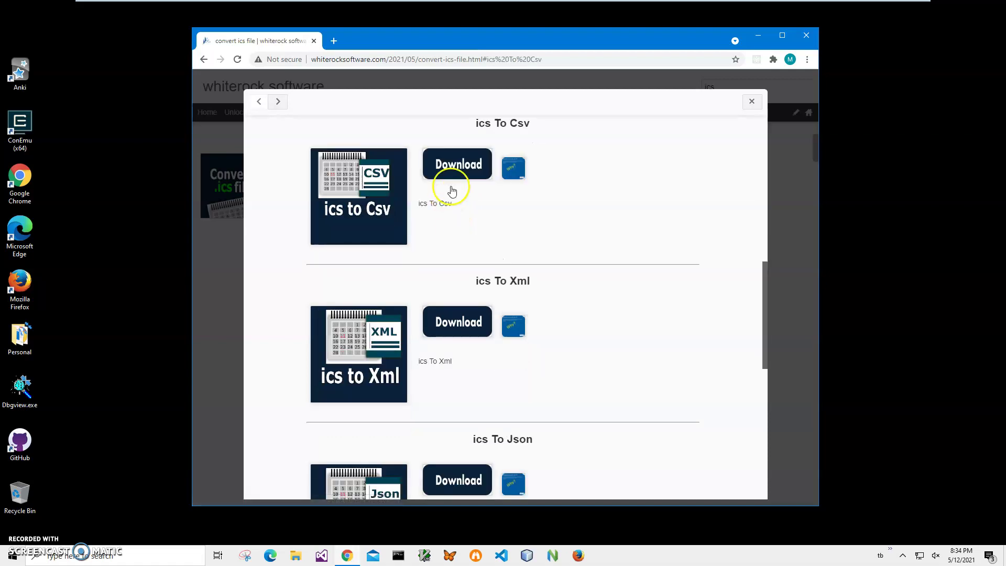
left_click(454, 170)
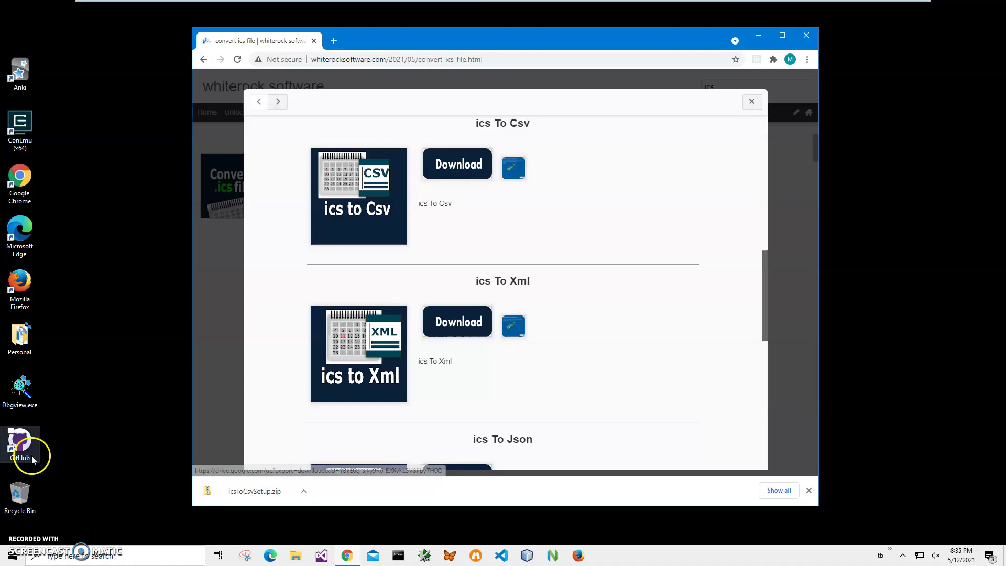
- Run icsToCsvSetup.msi from the zip, allow it past the unknown-publisher warning, and finish setup
left_click(252, 493)
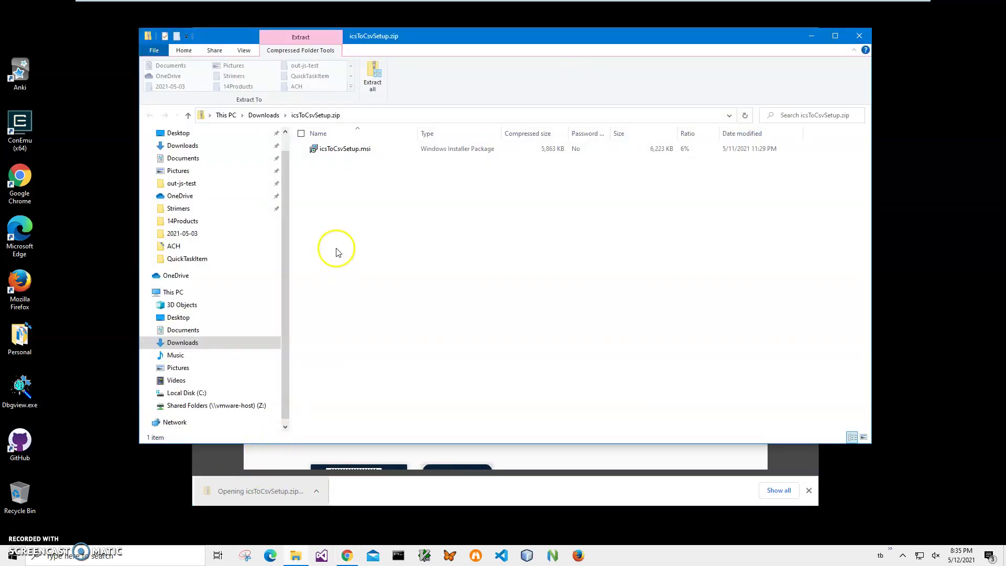
double_click(342, 150)
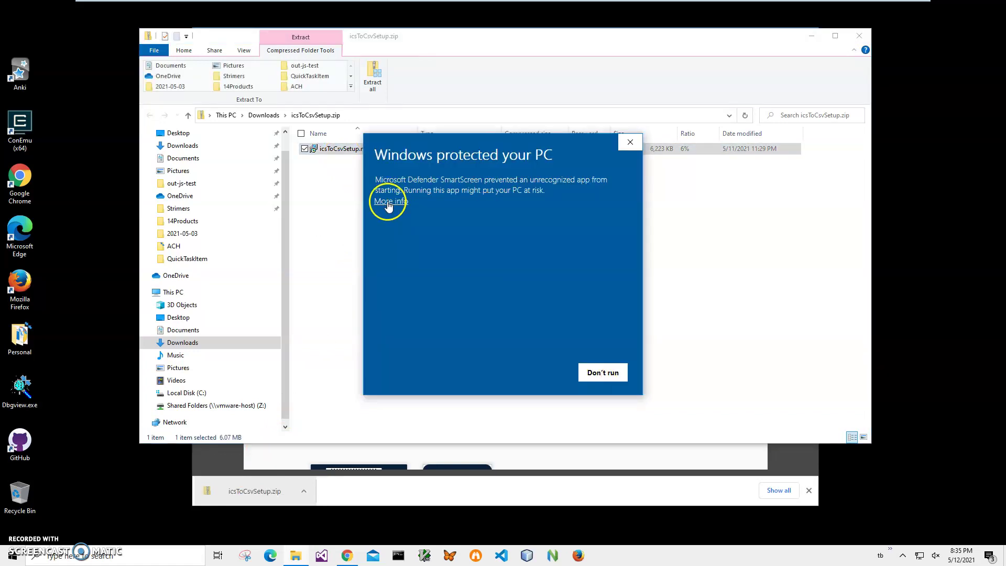
left_click(389, 201)
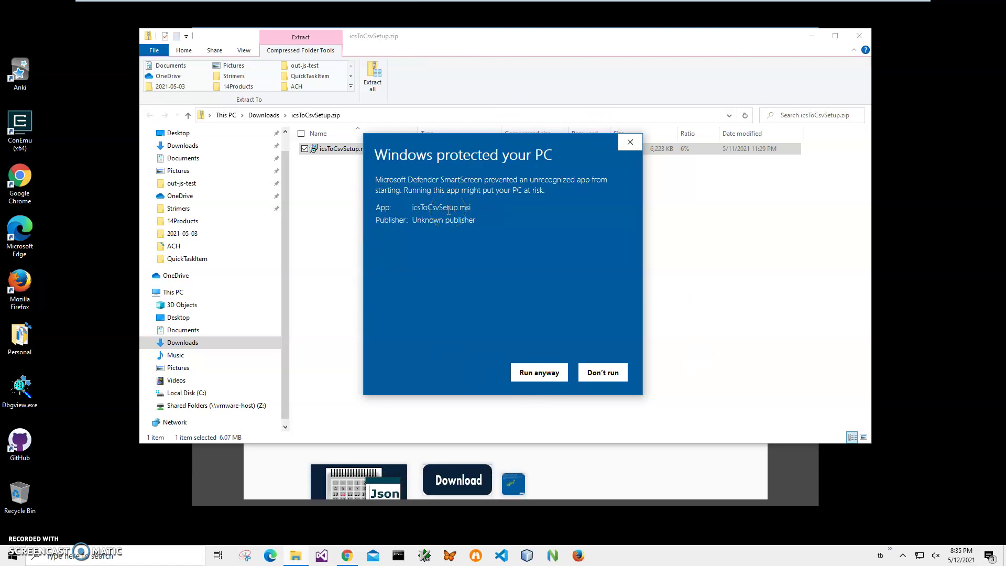
left_click_drag(486, 219, 411, 224)
left_click(507, 283)
left_click(538, 372)
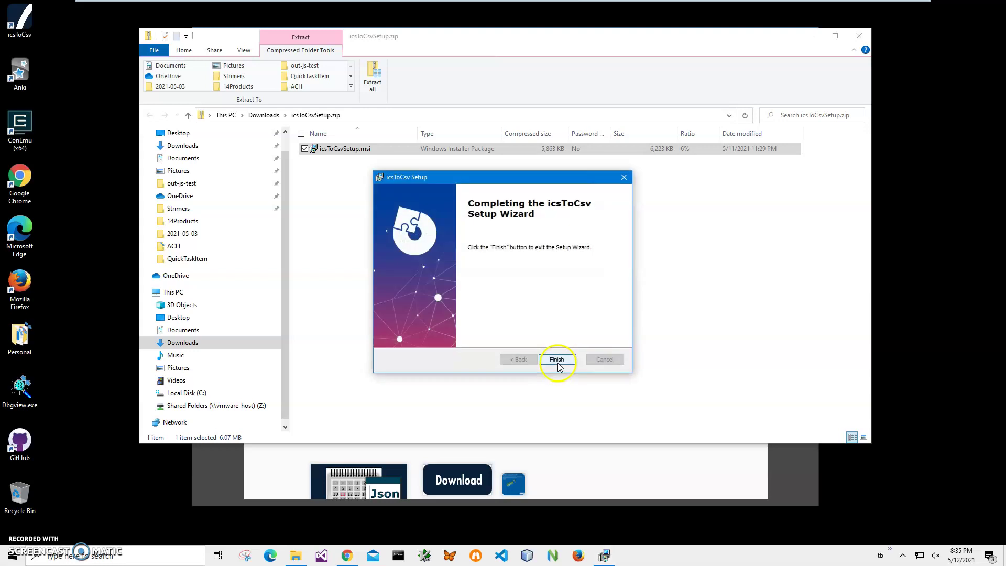
left_click(558, 360)
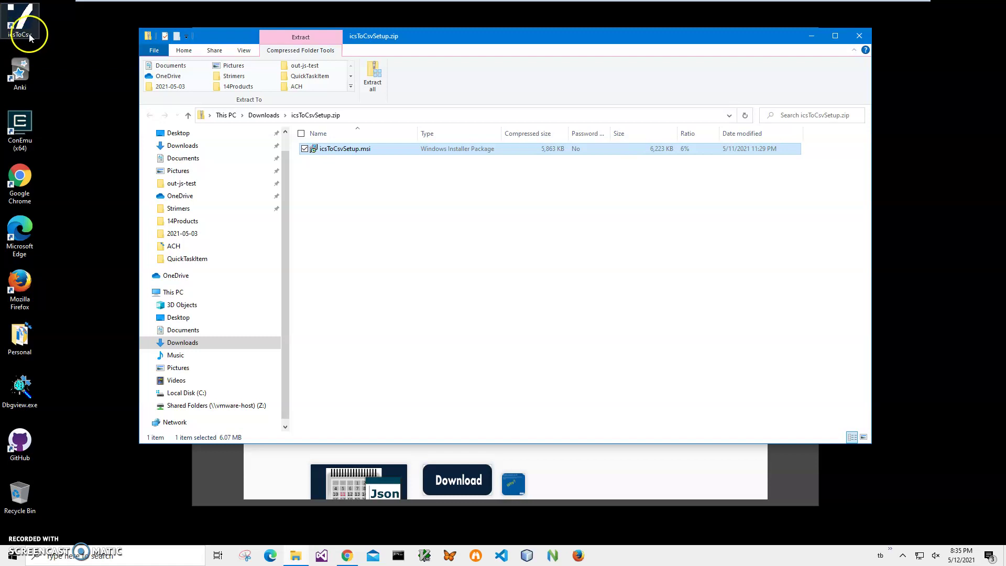
- Close Explorer and Chrome, launch icsToCsv, and select MyCalendar.ics from Documents as input
left_click(858, 36)
left_click(806, 35)
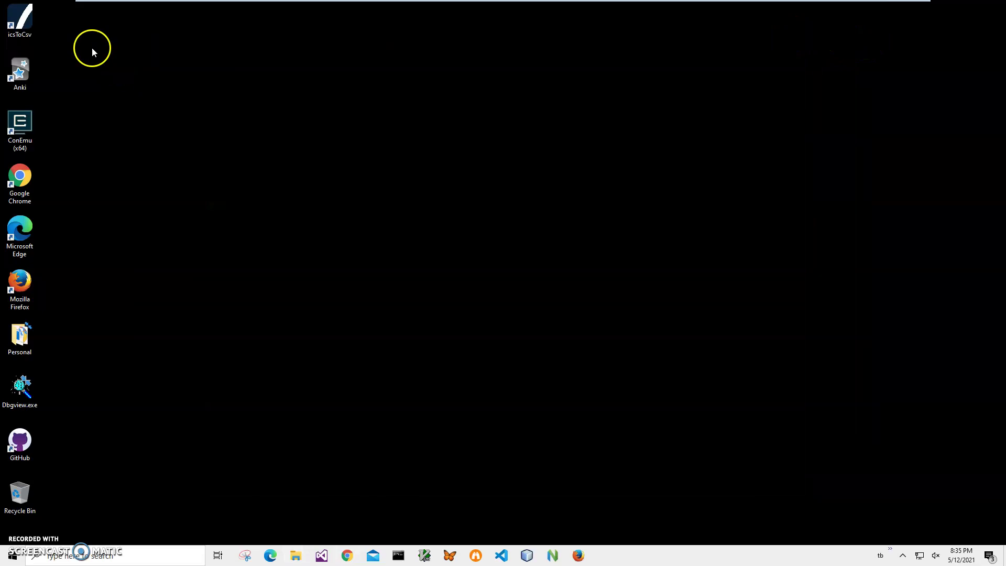
double_click(20, 20)
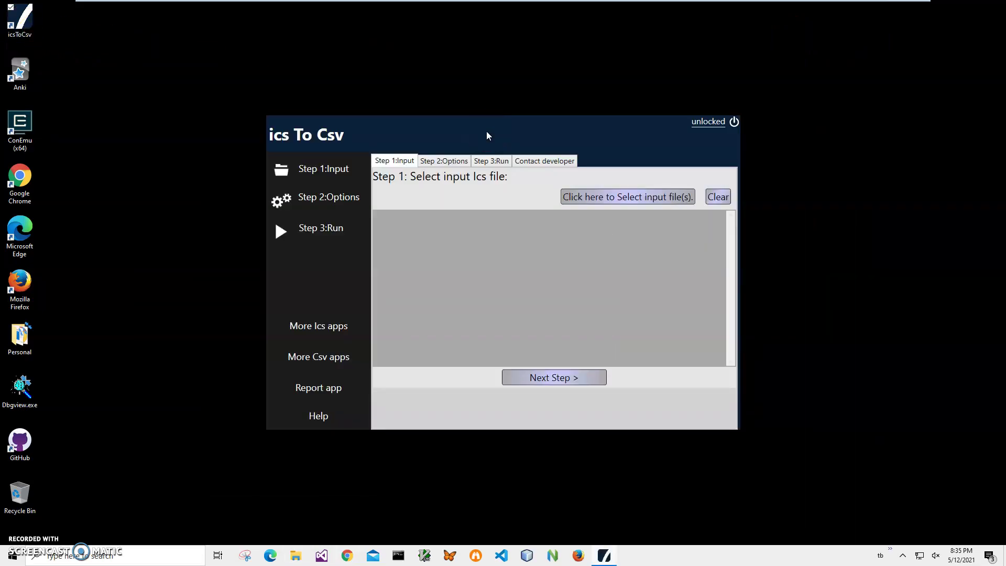
left_click(597, 191)
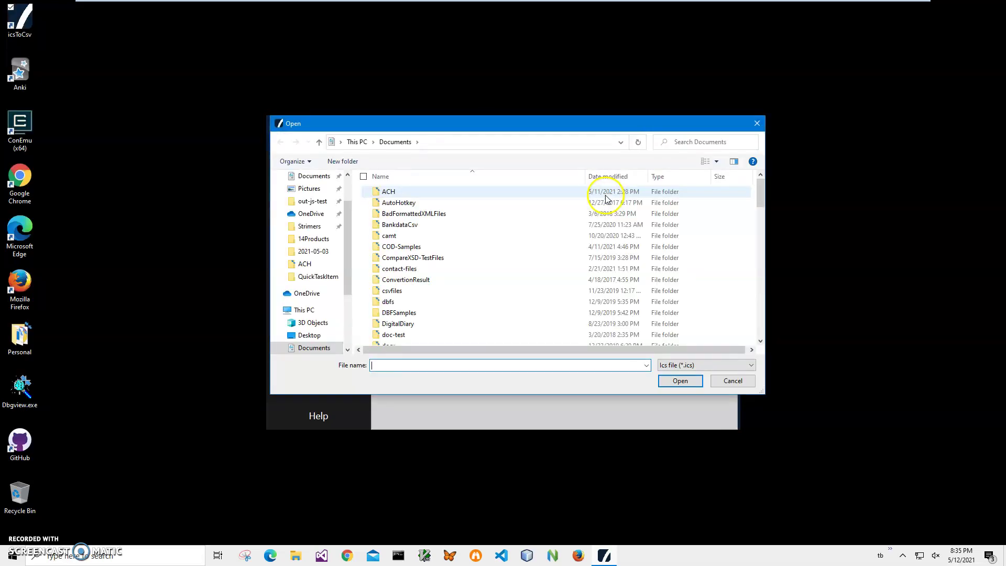
left_click_drag(756, 192, 759, 322)
double_click(416, 295)
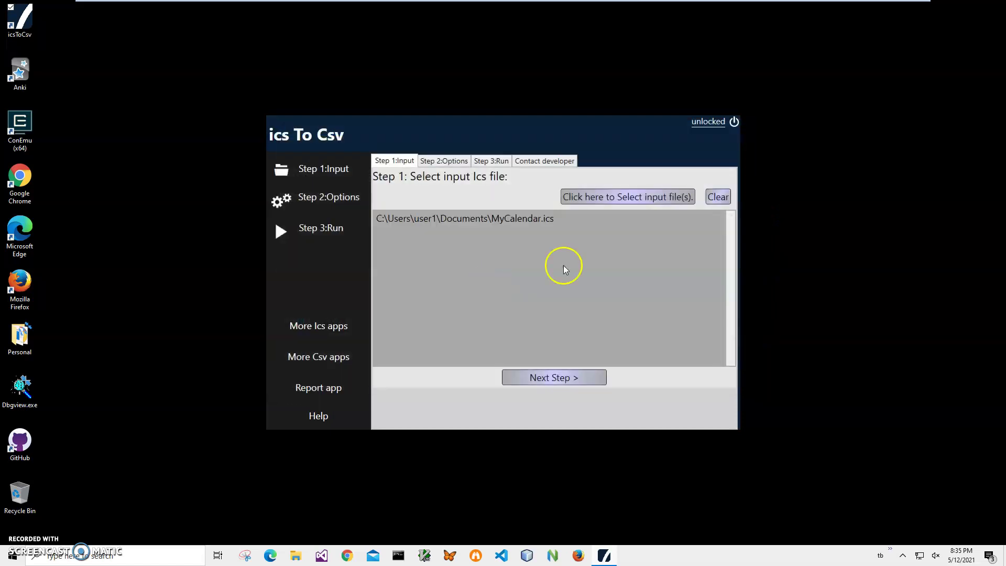
left_click(575, 378)
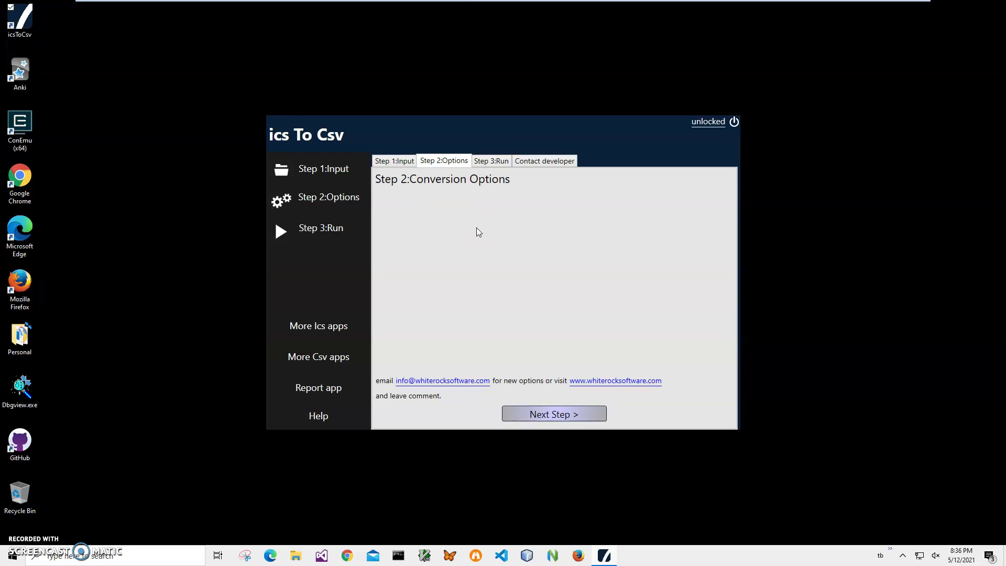
left_click(538, 414)
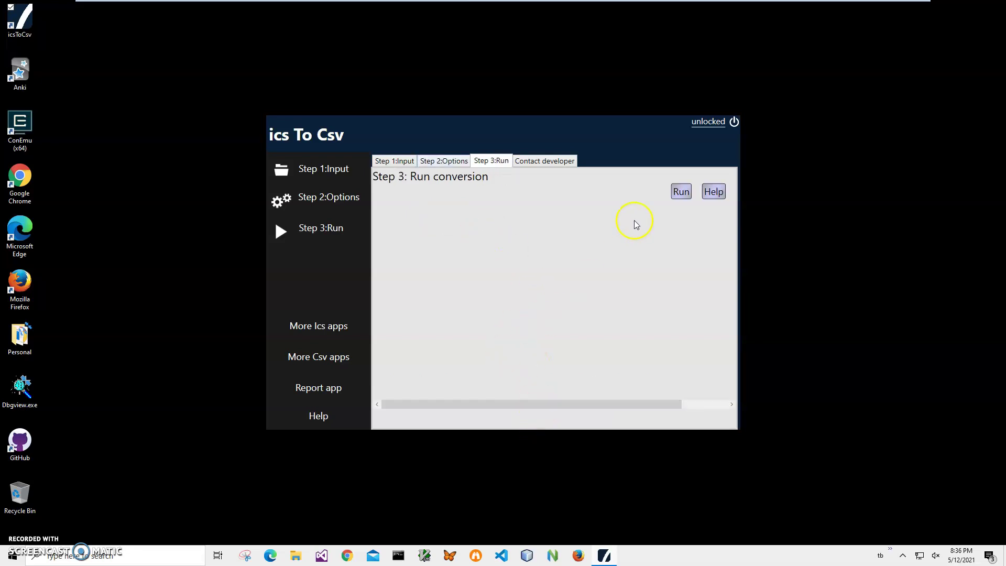
left_click(680, 192)
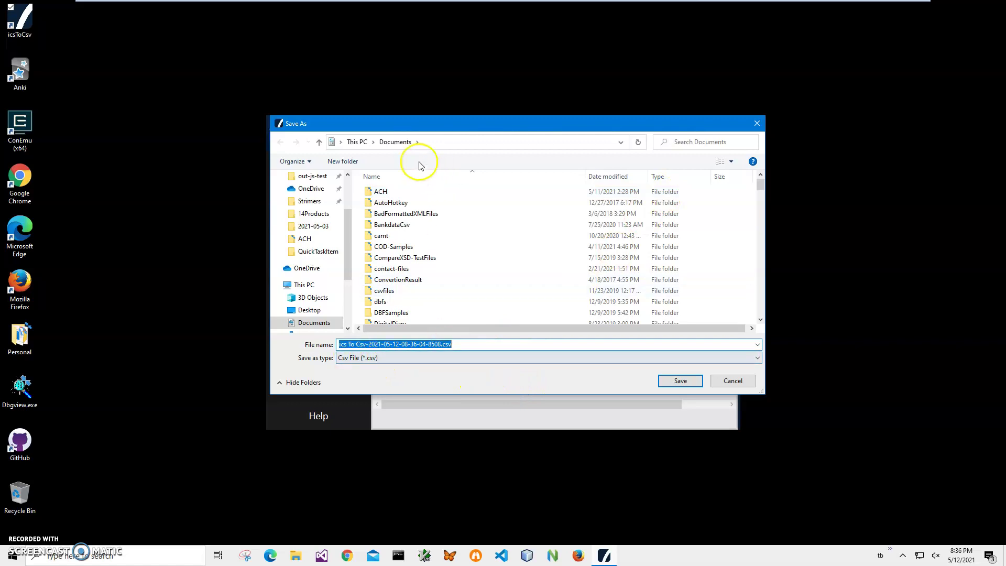
left_click(680, 381)
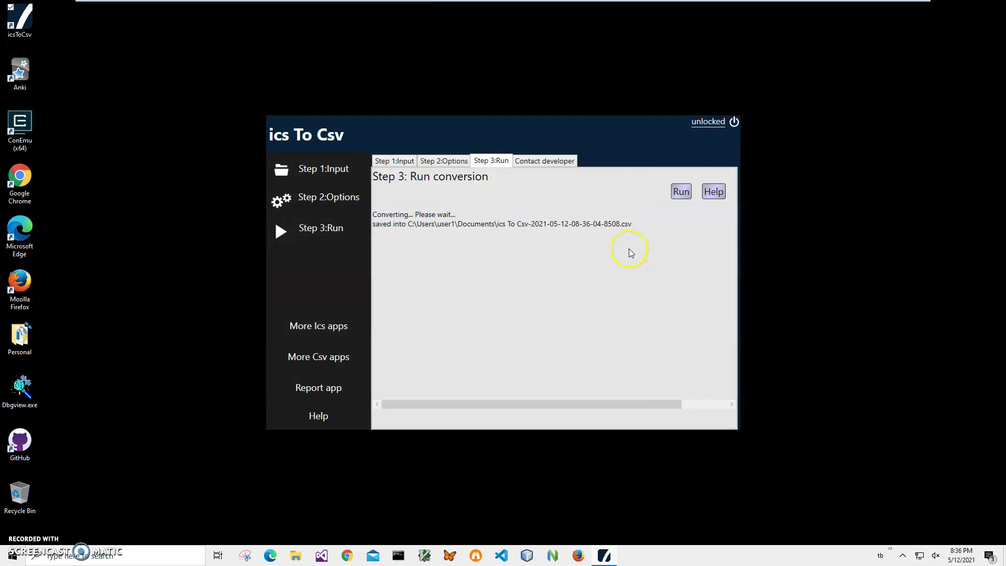
- Open the new CSV from Recent files in Csv Viewer and browse its nine event rows
left_click(296, 556)
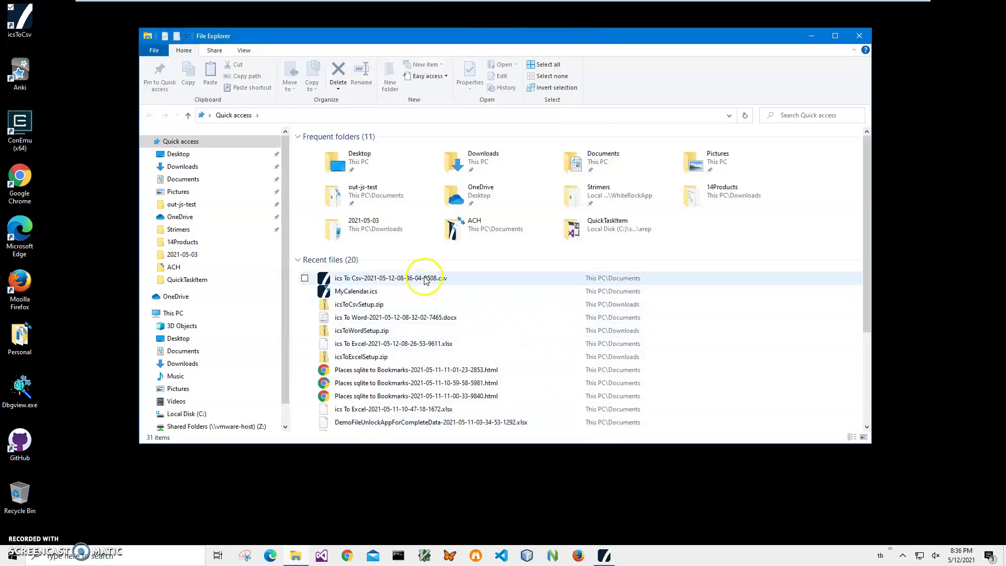
left_click(413, 281)
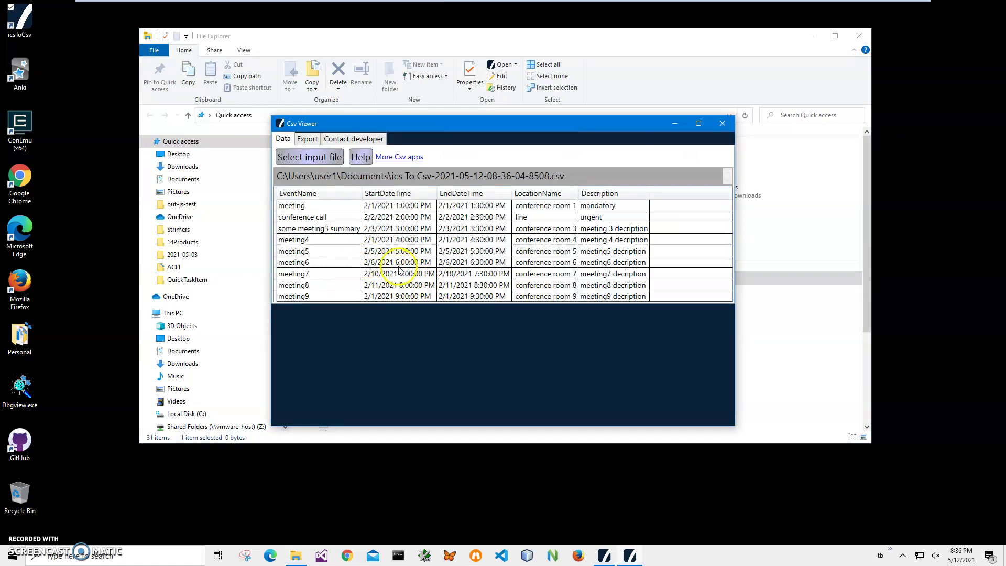
left_click_drag(423, 129, 470, 120)
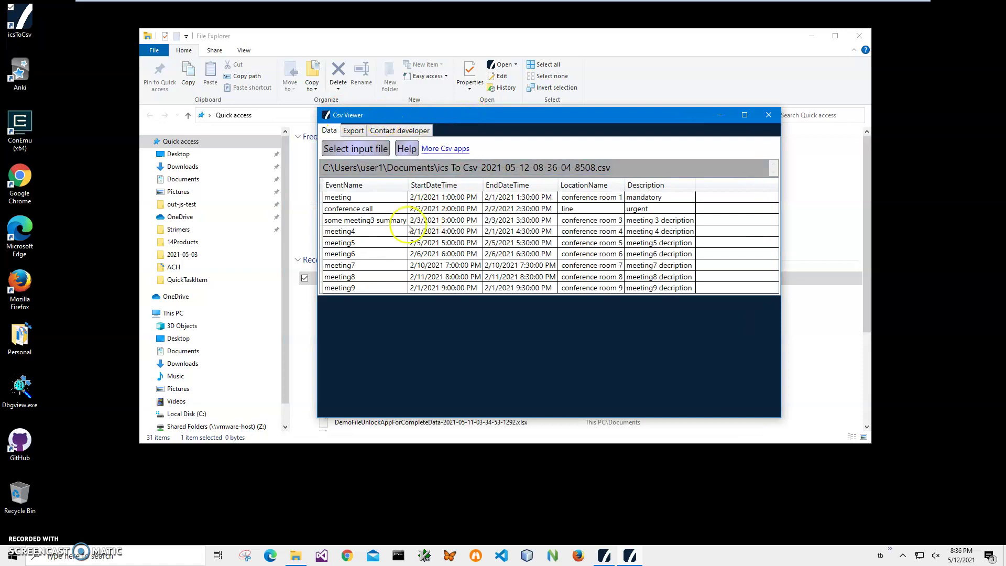
left_click(343, 208)
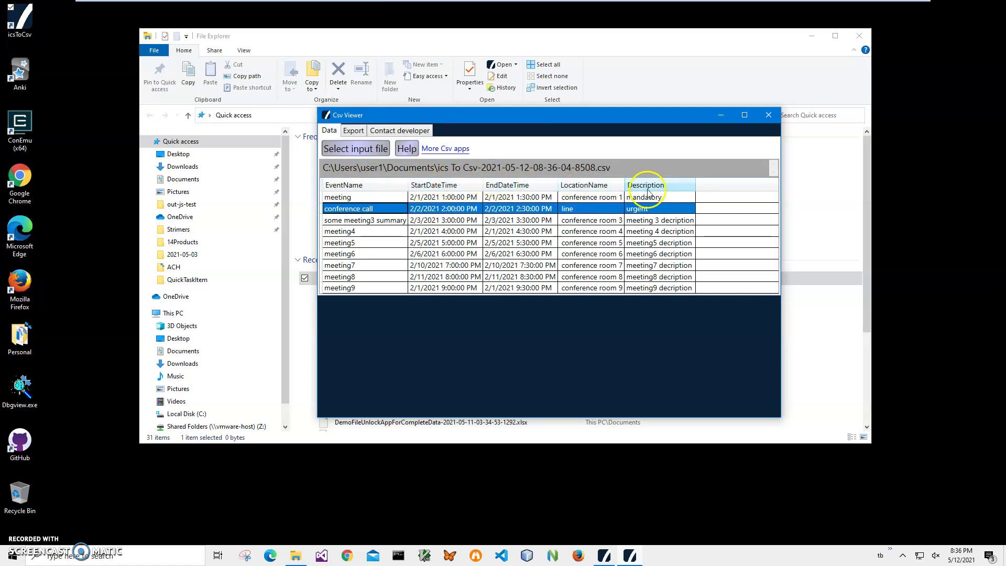
left_click_drag(650, 220, 629, 272)
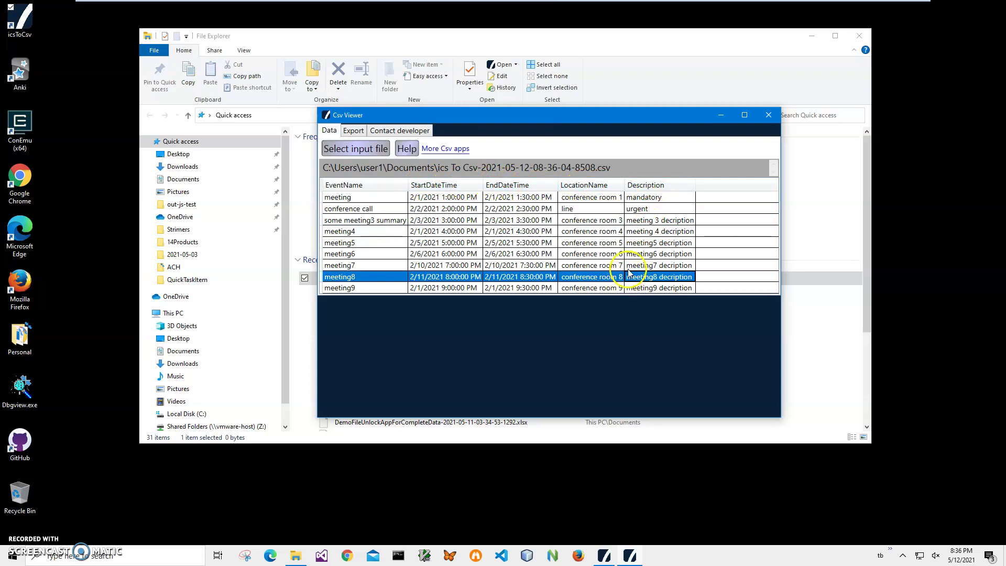
- Close Csv Viewer and open the converted CSV in Notepad
left_click(768, 115)
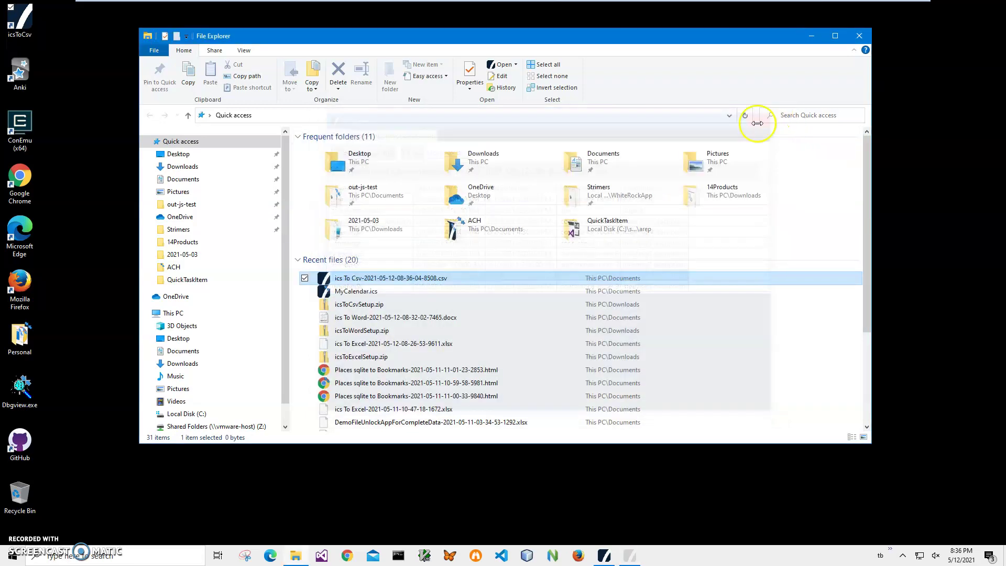
right_click(392, 278)
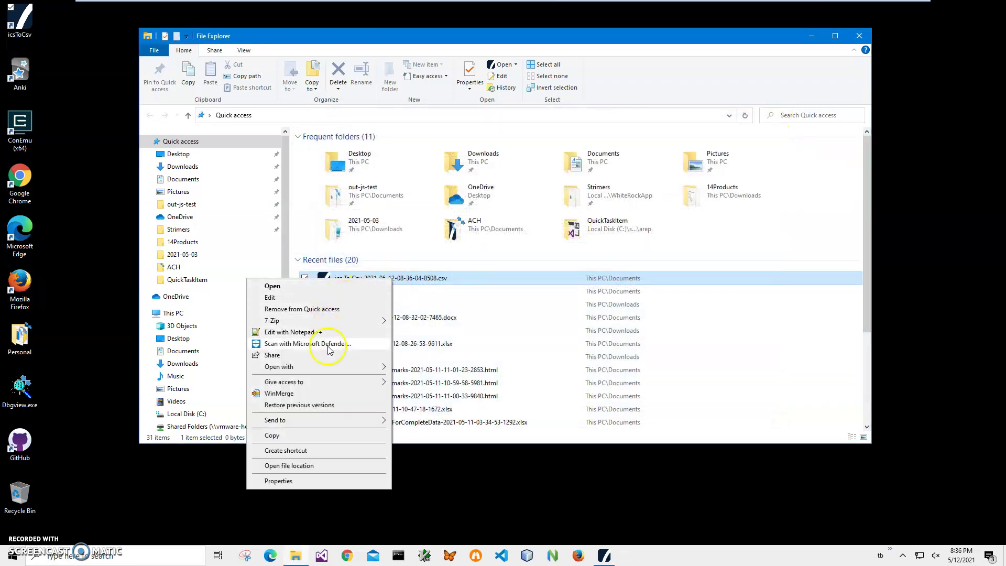
mouse_move(324, 369)
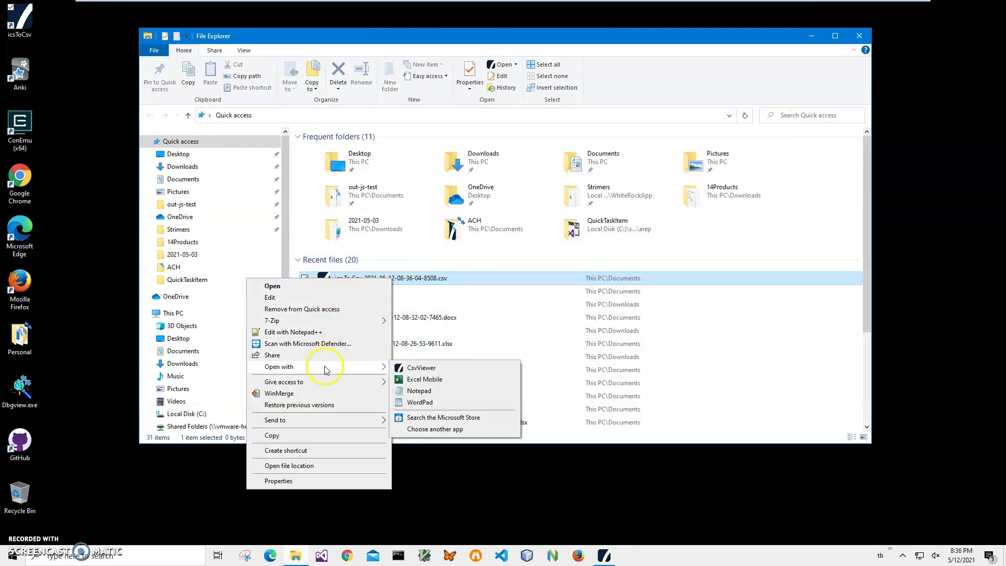
left_click(416, 391)
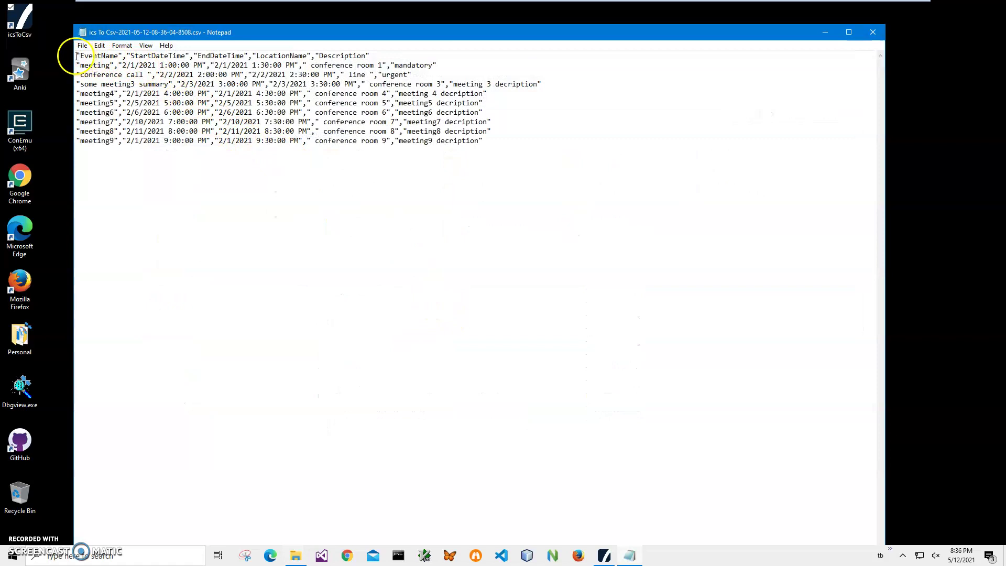
- Highlight the CSV header line and the event lines below it, then close Notepad
left_click_drag(76, 56, 392, 50)
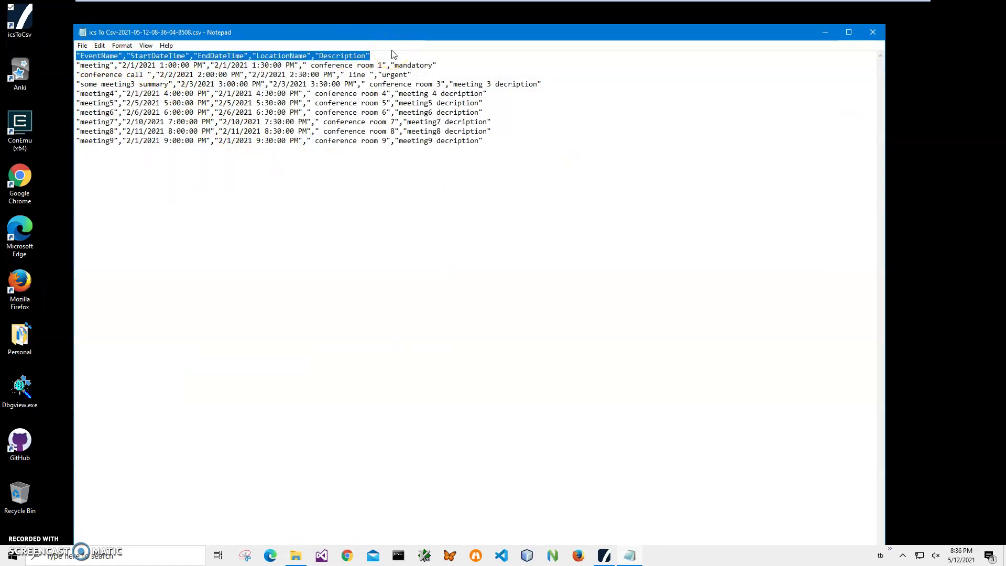
left_click_drag(77, 65, 493, 141)
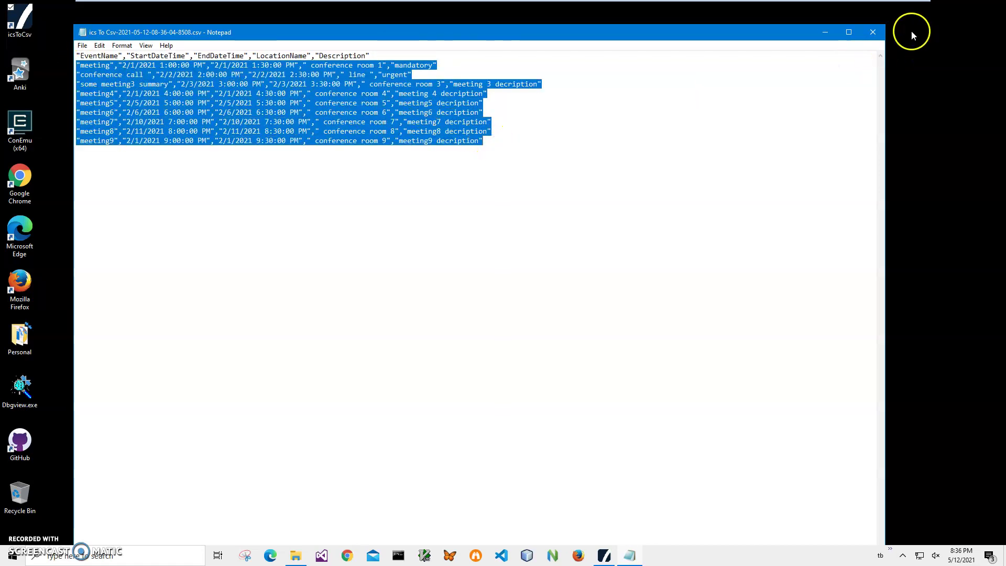
left_click(872, 32)
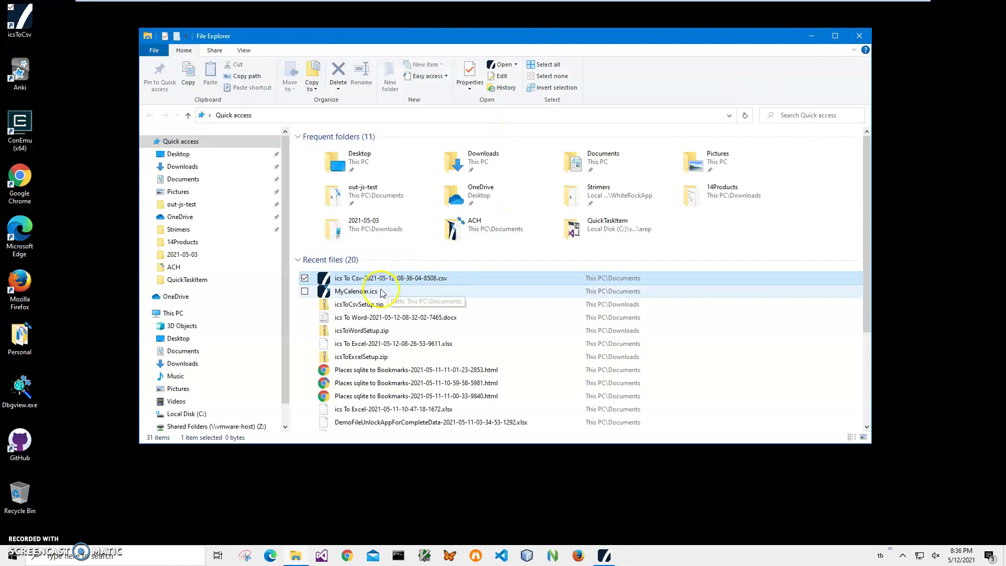
left_click(361, 293)
double_click(360, 292)
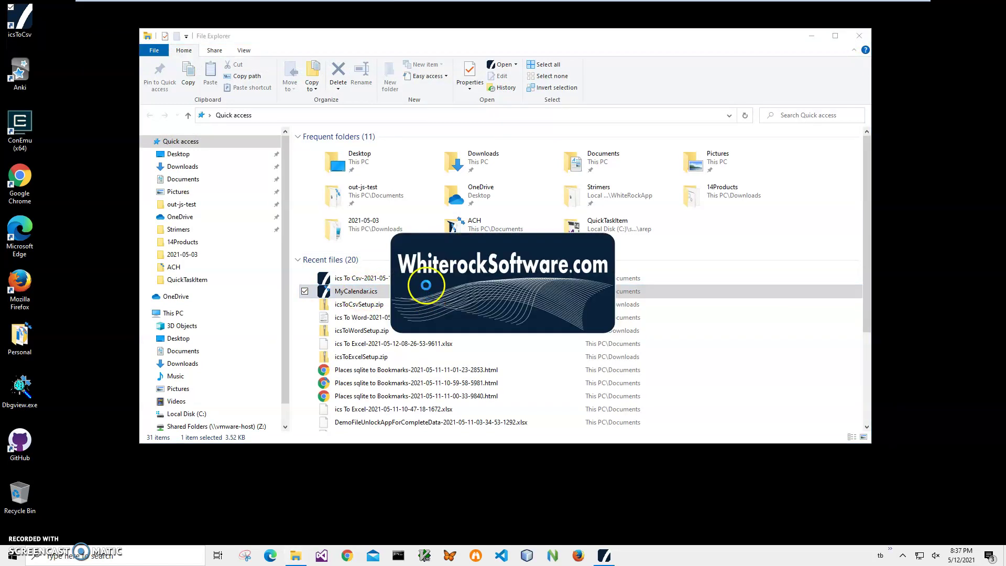
left_click_drag(237, 13, 291, 53)
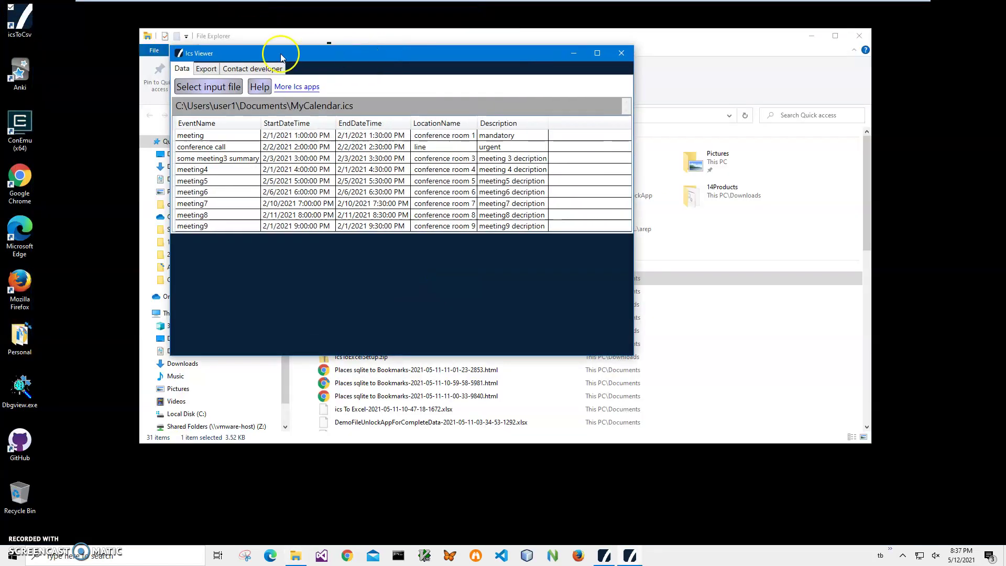
left_click(205, 70)
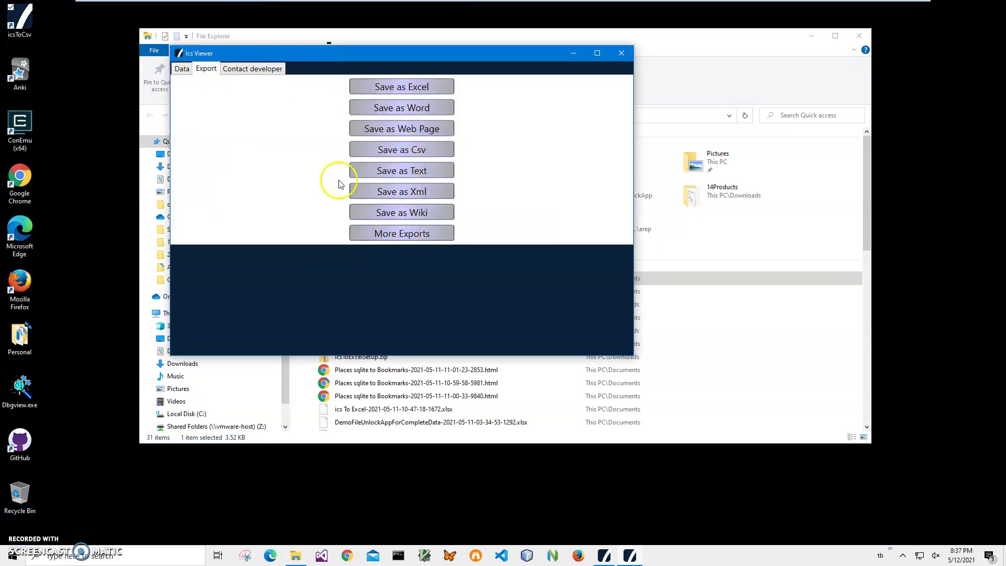
left_click(183, 69)
left_click(343, 192)
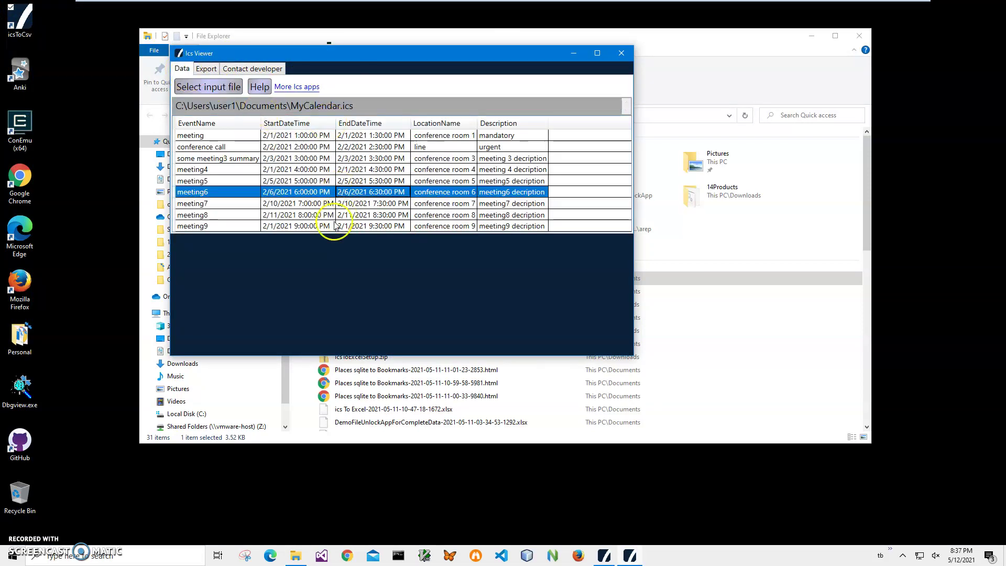
left_click(332, 226)
left_click(335, 203)
left_click(328, 159)
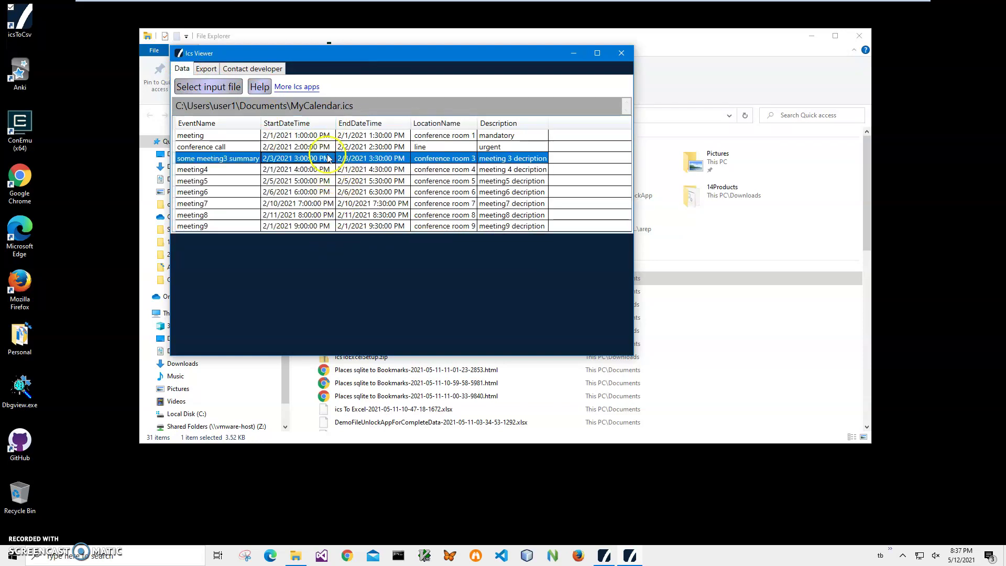
left_click(622, 53)
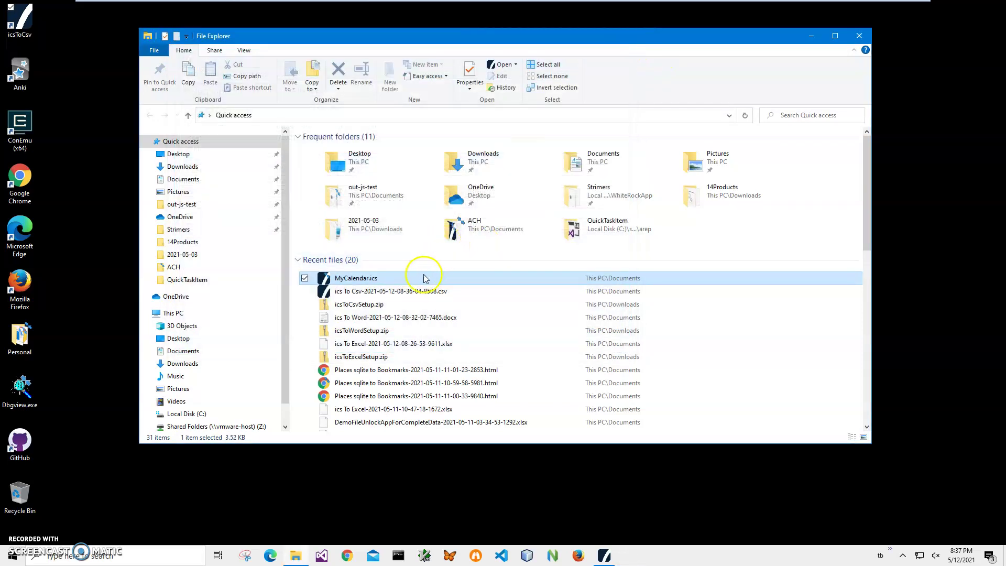
left_click(387, 291)
right_click(387, 292)
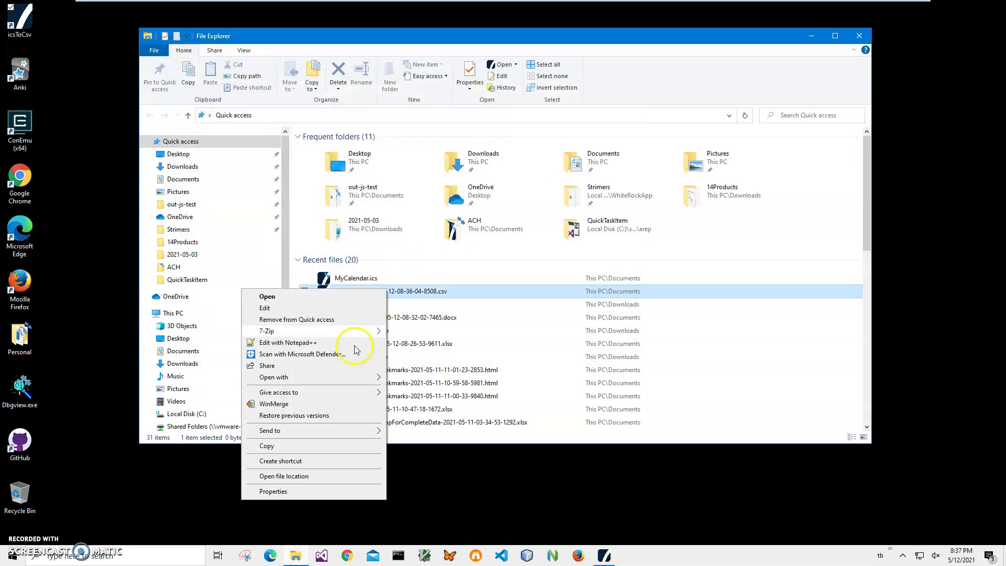
mouse_move(358, 377)
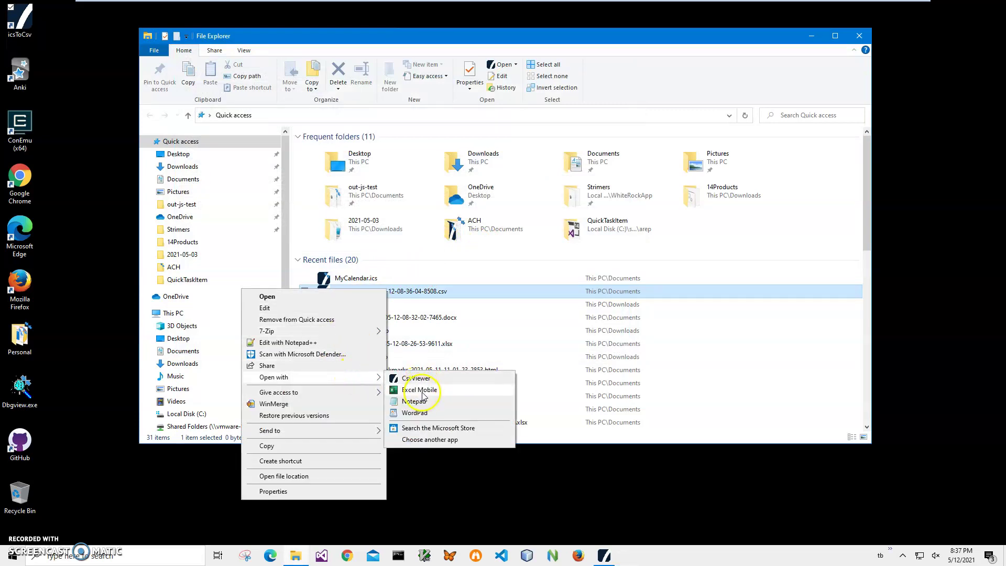
left_click(422, 391)
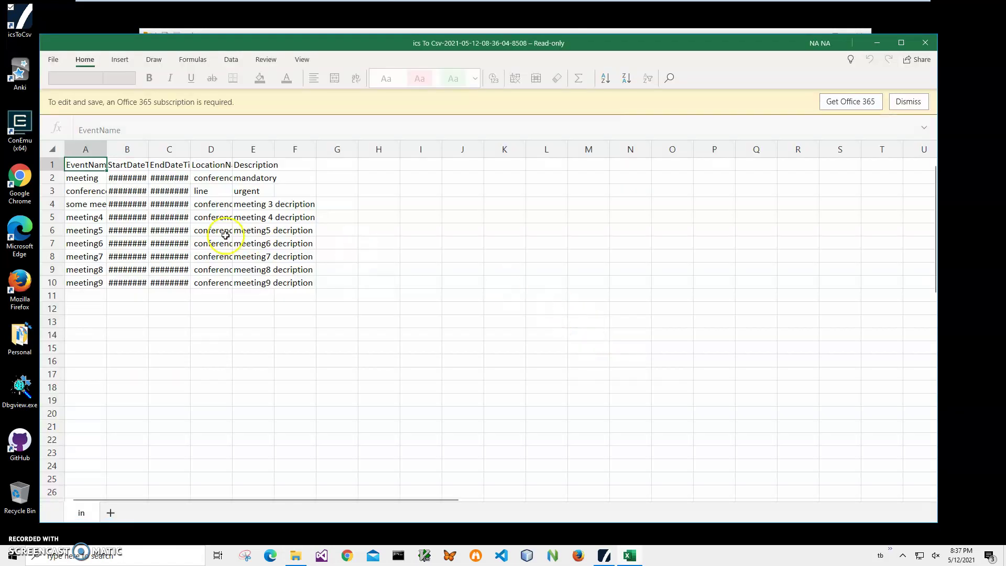
left_click(135, 163)
left_click(129, 191)
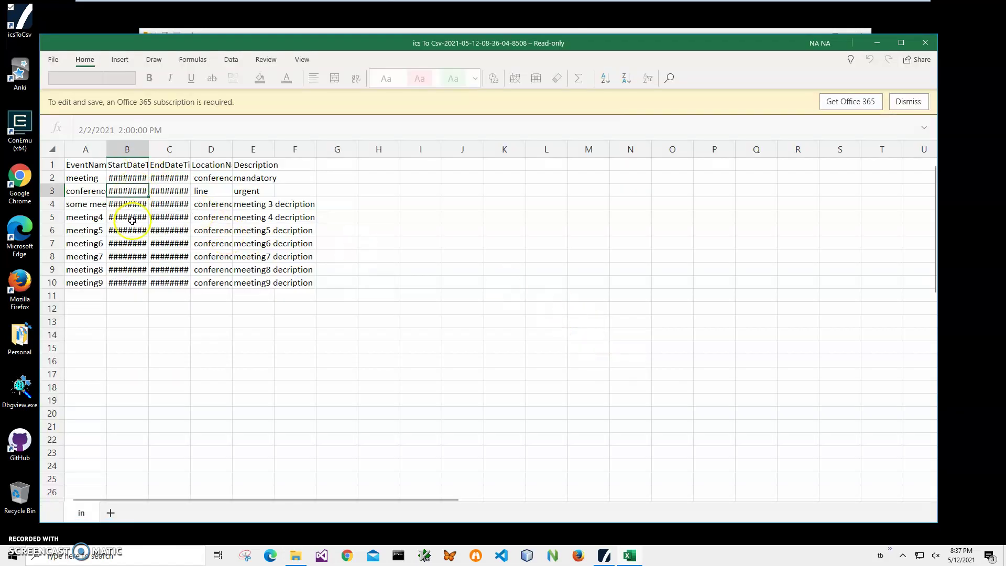
left_click(131, 217)
left_click(140, 256)
left_click(139, 269)
left_click(159, 206)
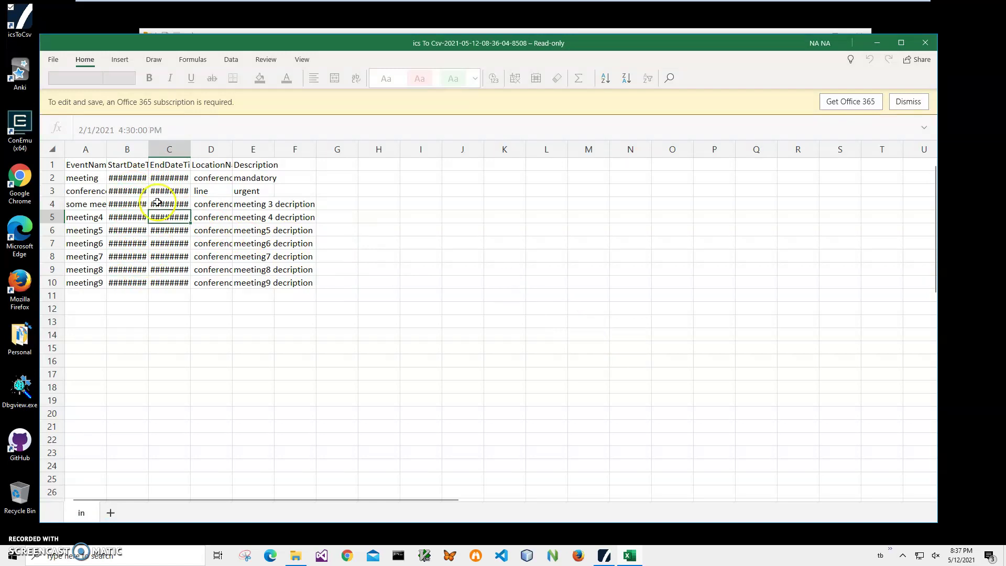
left_click(123, 180)
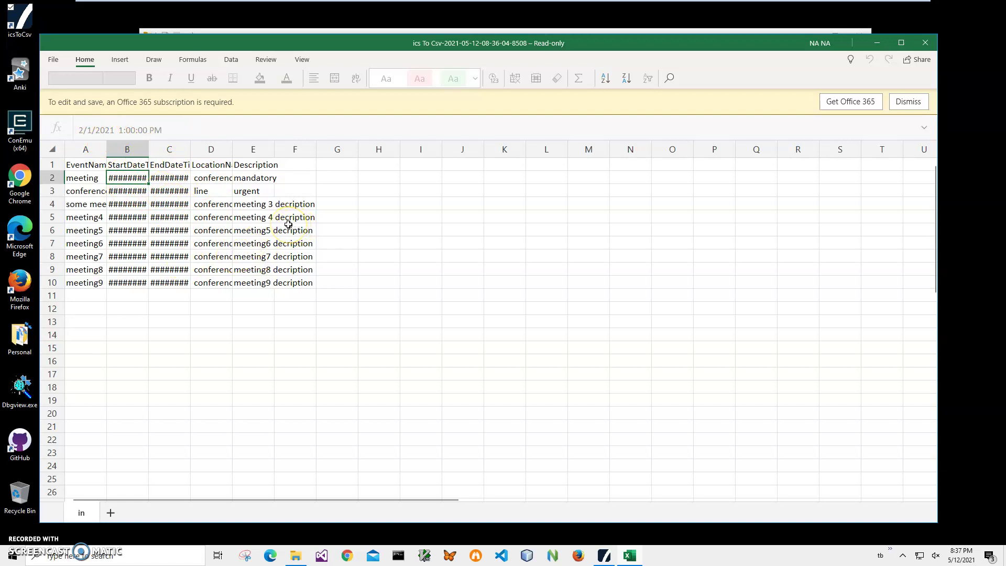
left_click(84, 243)
left_click(127, 269)
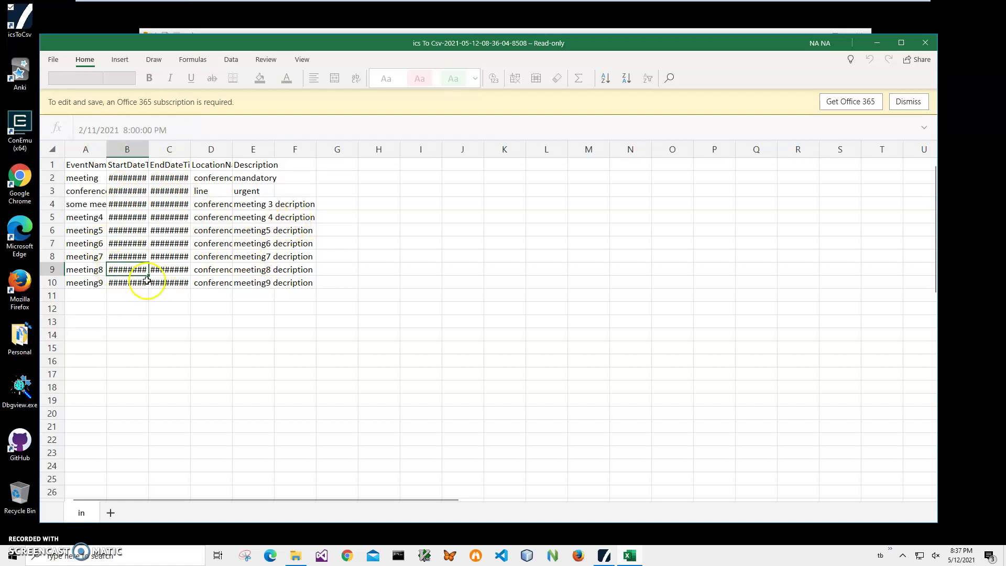
left_click(159, 235)
left_click(169, 178)
left_click(137, 177)
left_click(135, 207)
left_click(138, 243)
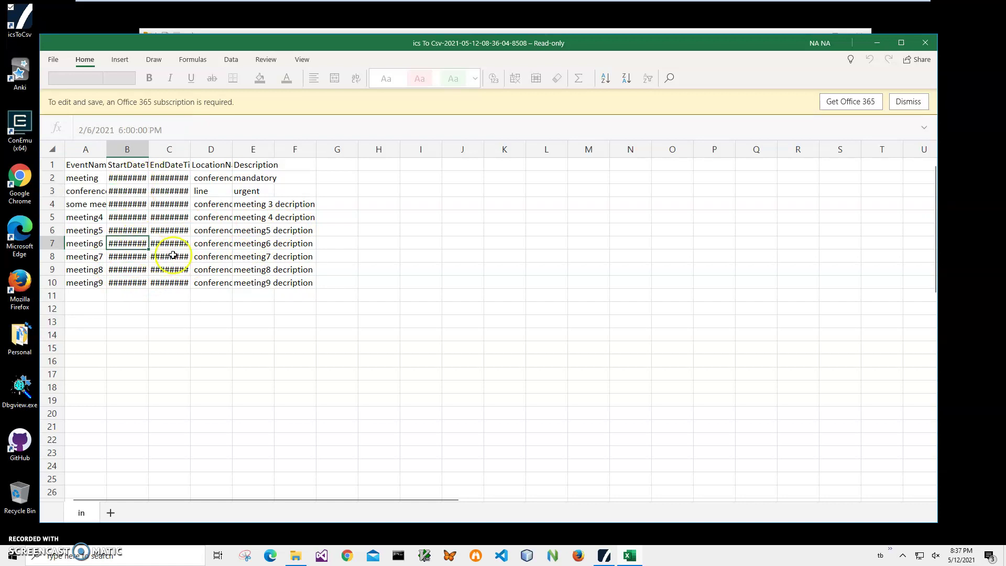
left_click(173, 255)
left_click(216, 243)
left_click(258, 230)
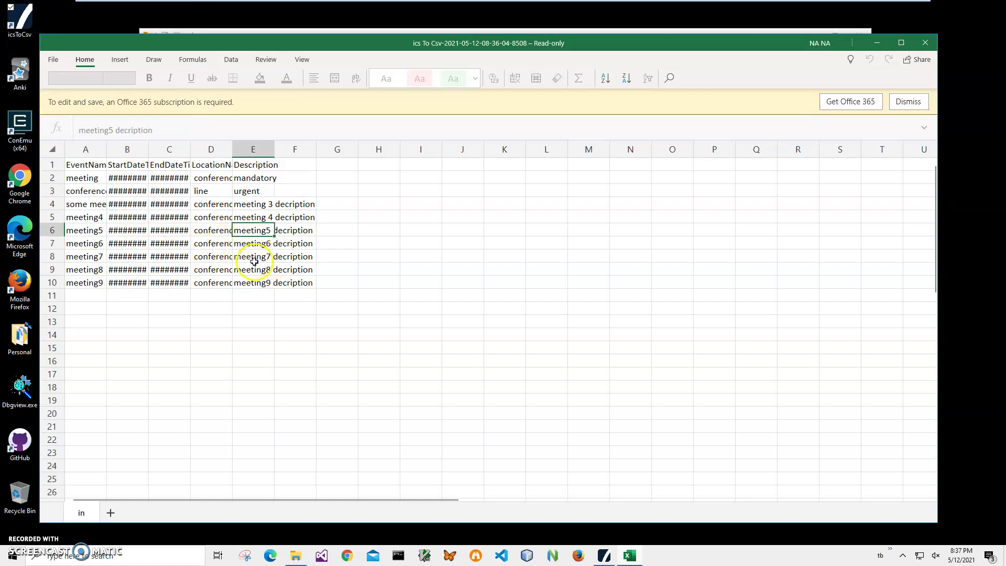
left_click(254, 259)
left_click(292, 258)
left_click(924, 43)
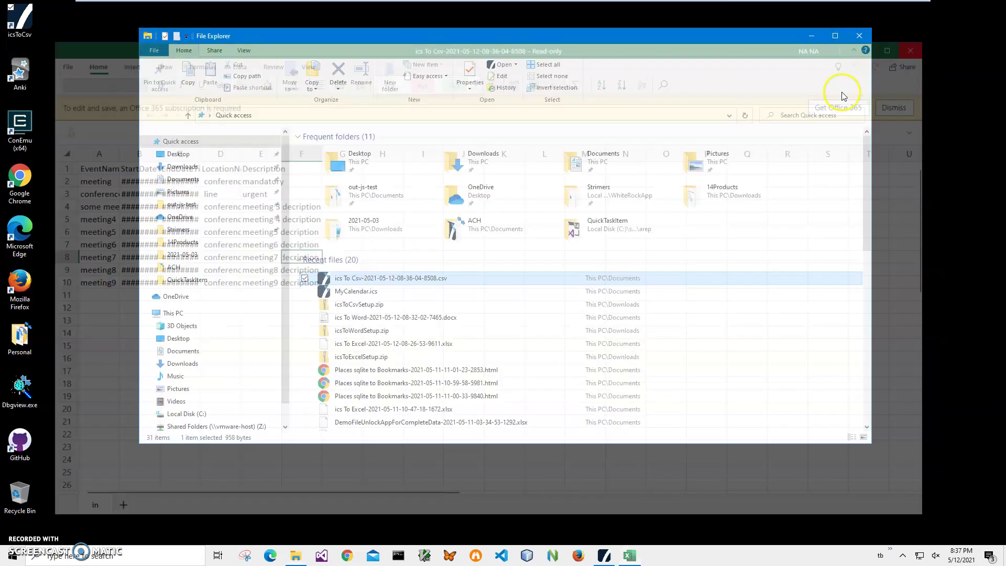